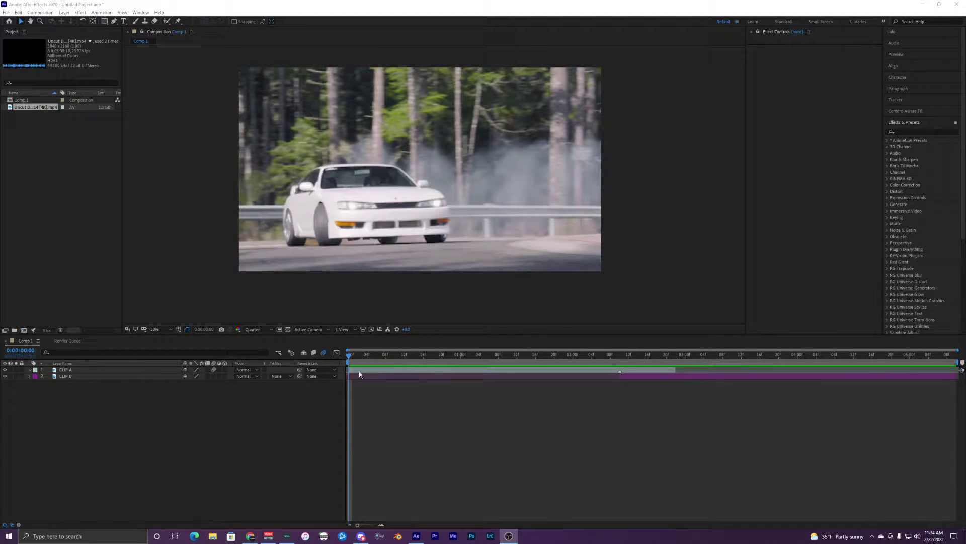
# Step: Set the label colour of CLIP A to Aqua and of CLIP B to Purple
pyautogui.click(86, 371)
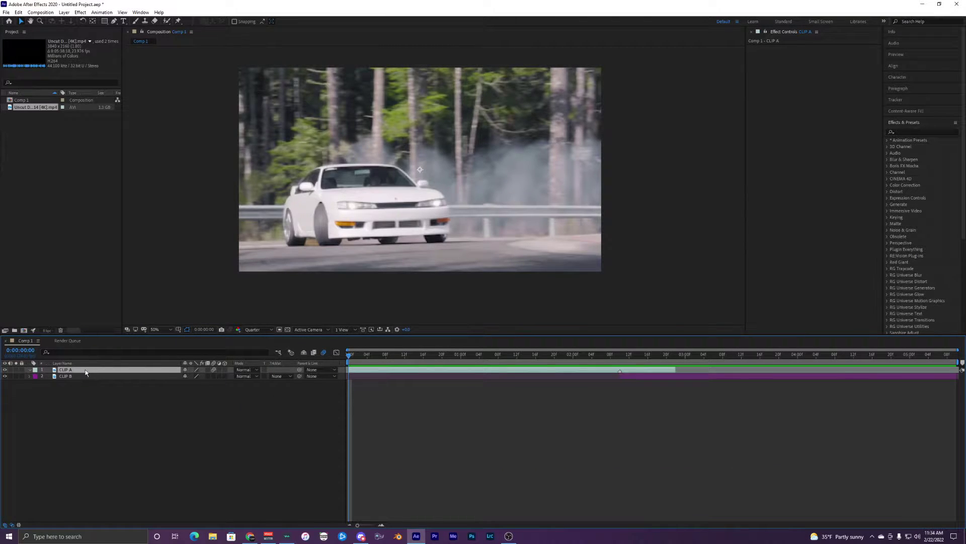
pyautogui.click(49, 377)
pyautogui.click(78, 370)
pyautogui.click(34, 370)
pyautogui.click(53, 260)
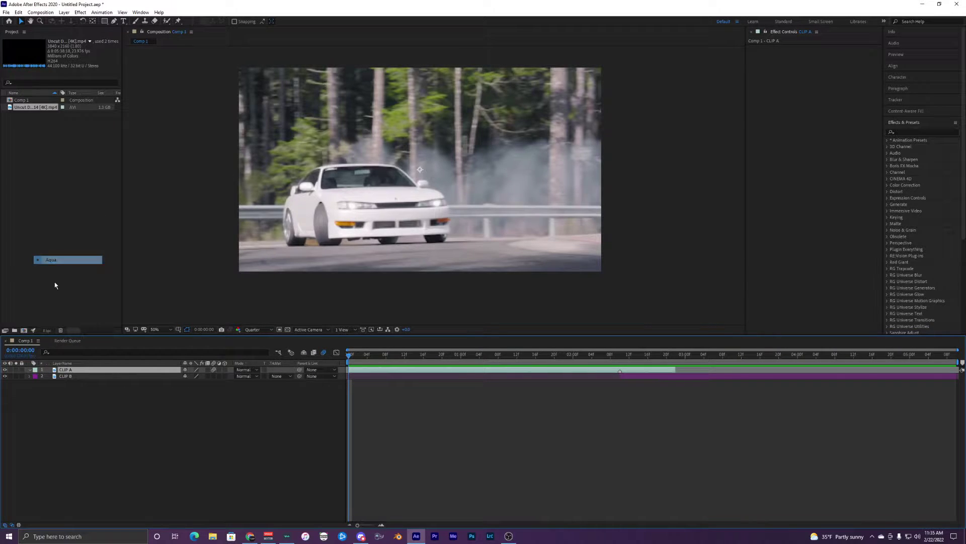
pyautogui.click(35, 377)
pyautogui.click(52, 324)
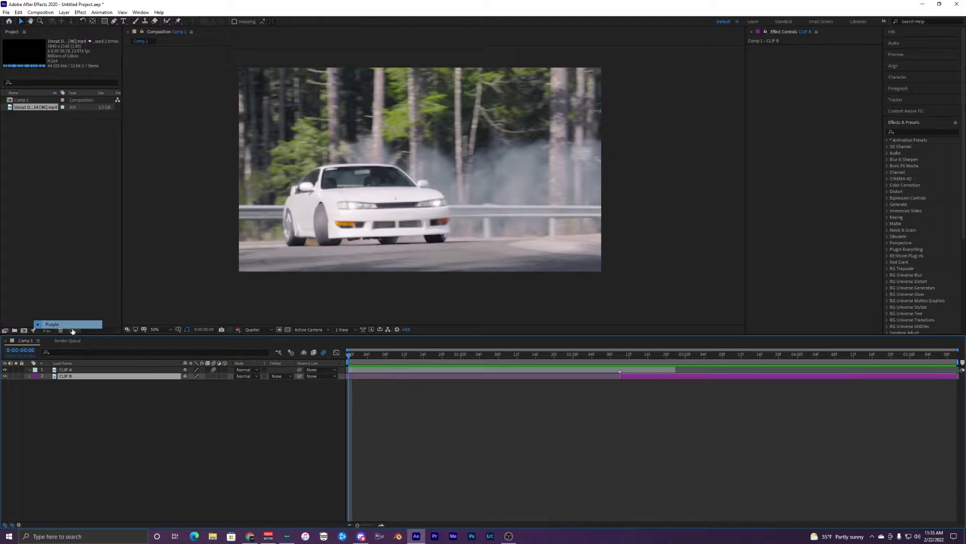
# Step: Preview the composition and examine the frames where the car passes the camera at the end of CLIP A
pyautogui.click(370, 371)
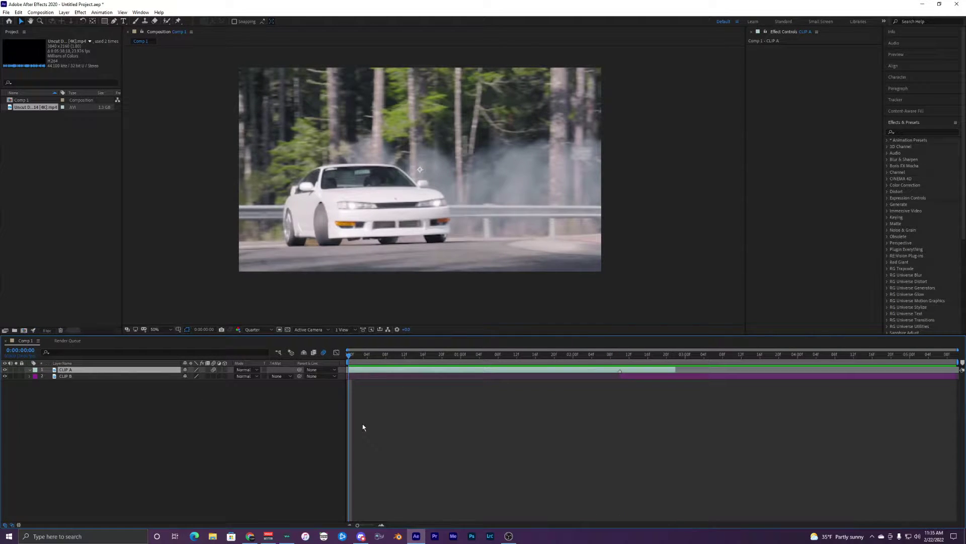
pyautogui.press('space')
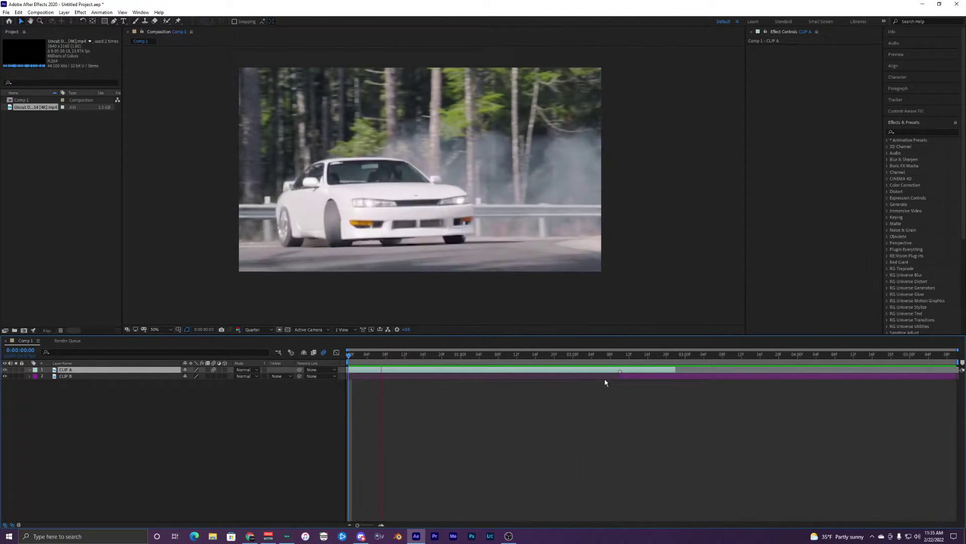
pyautogui.moveTo(611, 355); pyautogui.dragTo(626, 370)
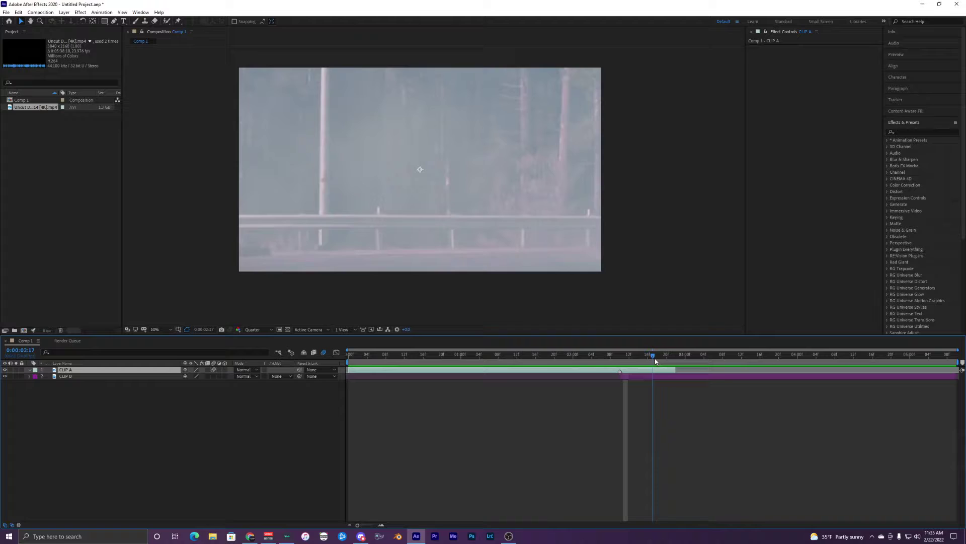
pyautogui.moveTo(671, 358); pyautogui.dragTo(585, 372)
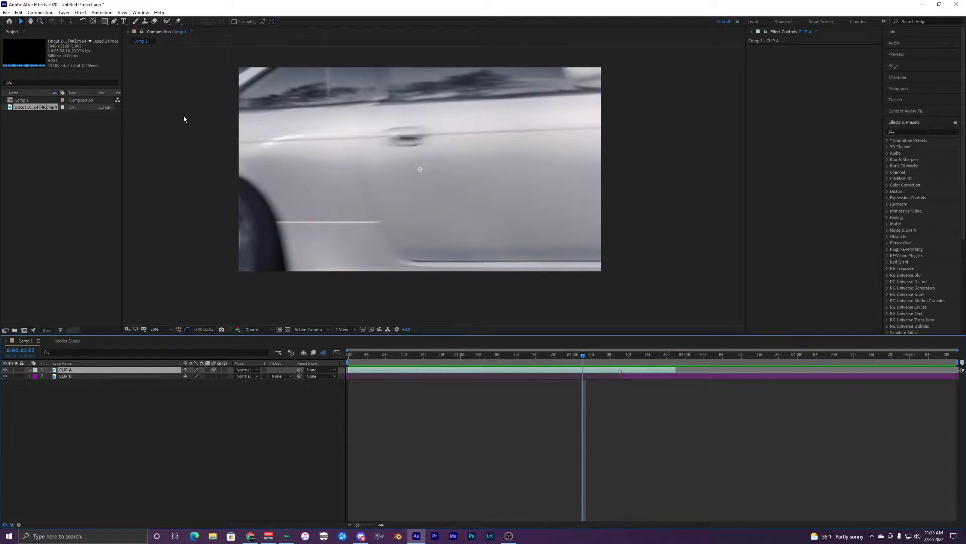
# Step: At 0:00:02:10, draw a closed Pen tool mask on CLIP A just outside the whole frame, with closely spaced points along its left side
pyautogui.click(115, 22)
pyautogui.moveTo(582, 355); pyautogui.dragTo(620, 356)
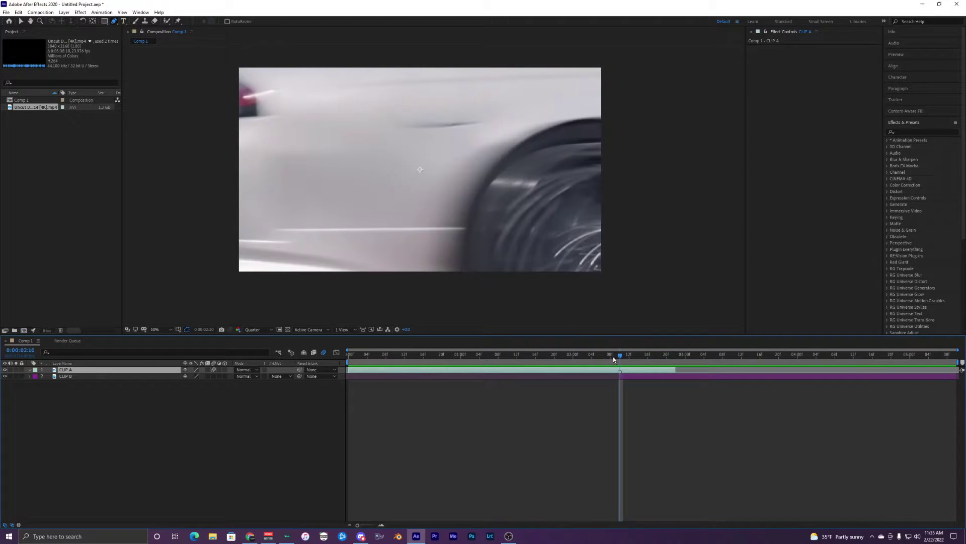
pyautogui.moveTo(620, 354); pyautogui.dragTo(626, 356)
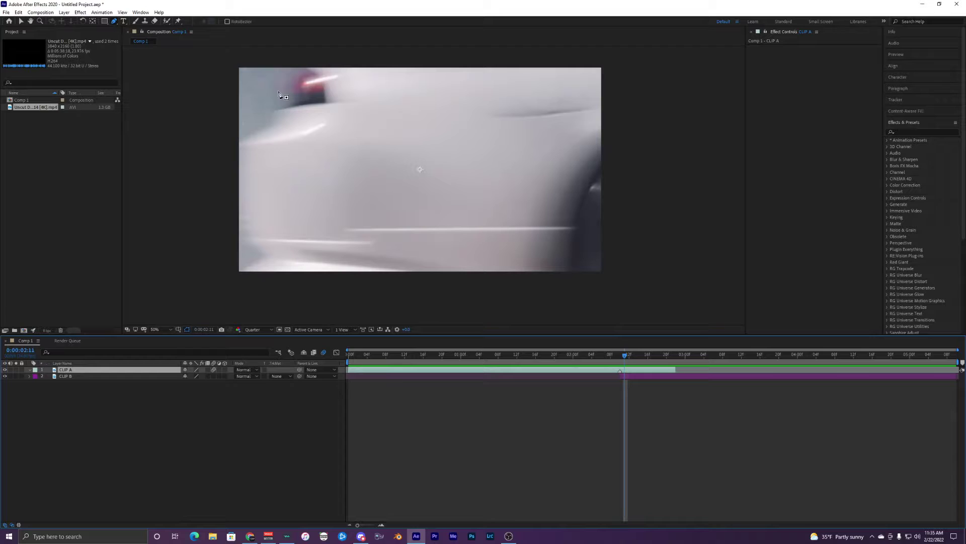
pyautogui.moveTo(625, 356); pyautogui.dragTo(620, 356)
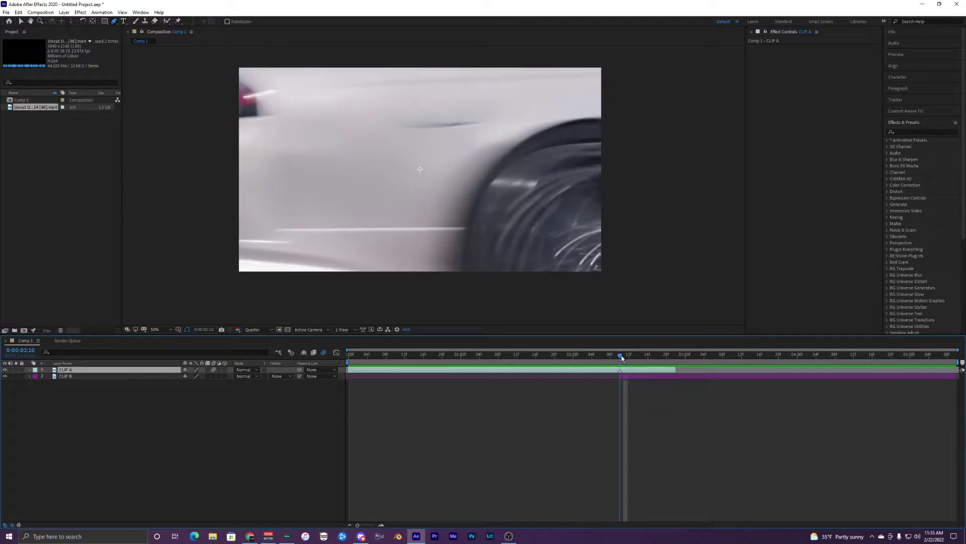
pyautogui.click(628, 56)
pyautogui.click(632, 296)
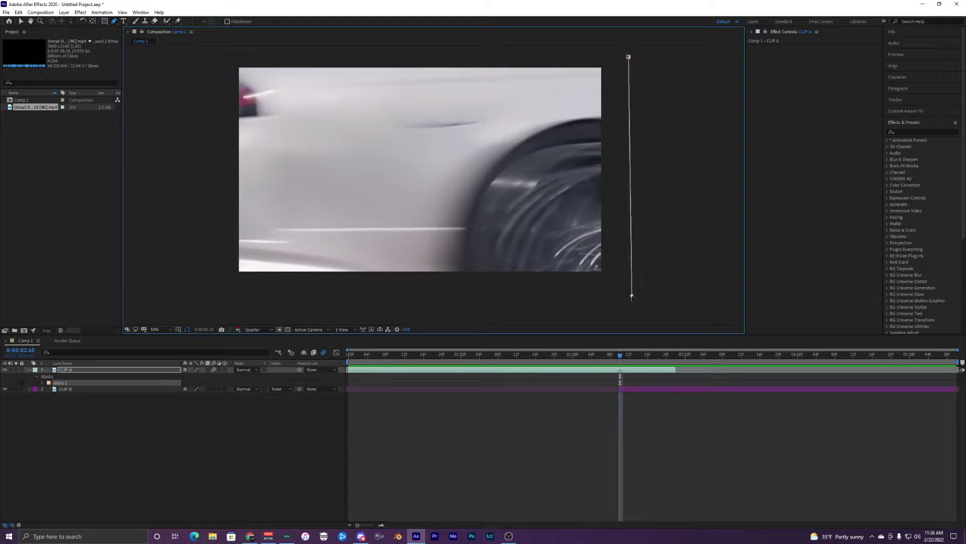
pyautogui.click(495, 301)
pyautogui.click(379, 300)
pyautogui.click(310, 301)
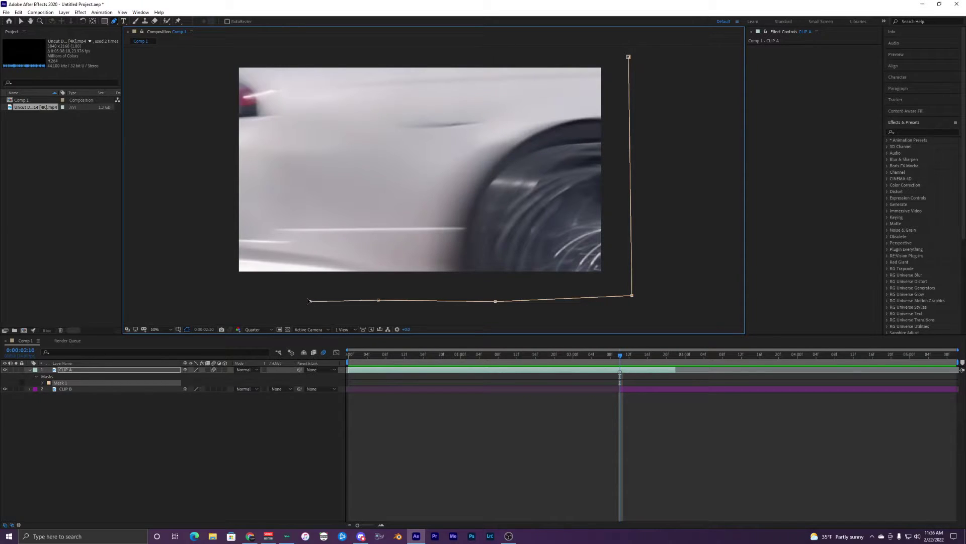
pyautogui.click(258, 299)
pyautogui.click(227, 297)
pyautogui.click(226, 274)
pyautogui.click(225, 257)
pyautogui.click(225, 240)
pyautogui.click(224, 220)
pyautogui.click(222, 198)
pyautogui.click(222, 161)
pyautogui.click(223, 123)
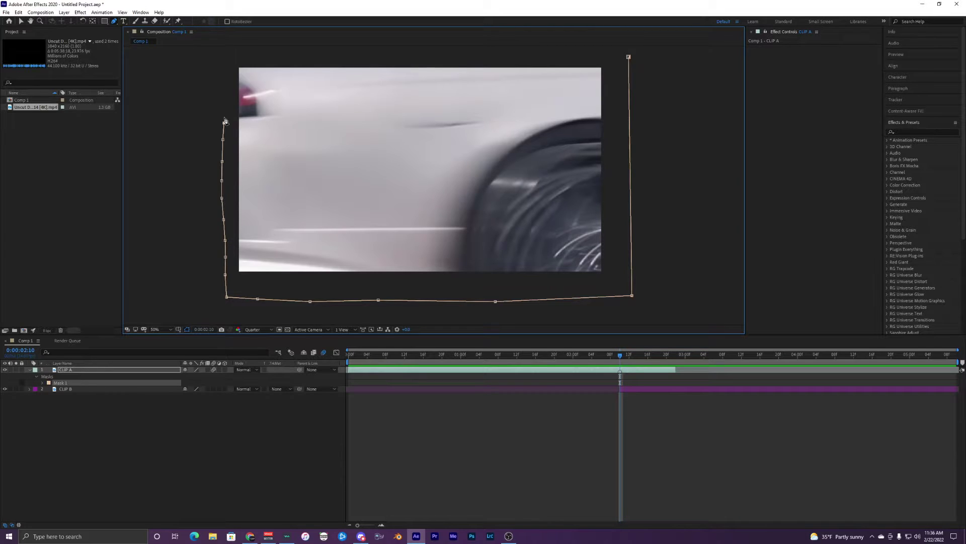
pyautogui.click(224, 108)
pyautogui.click(223, 95)
pyautogui.click(223, 77)
pyautogui.click(223, 59)
pyautogui.click(249, 57)
pyautogui.click(319, 53)
pyautogui.click(628, 57)
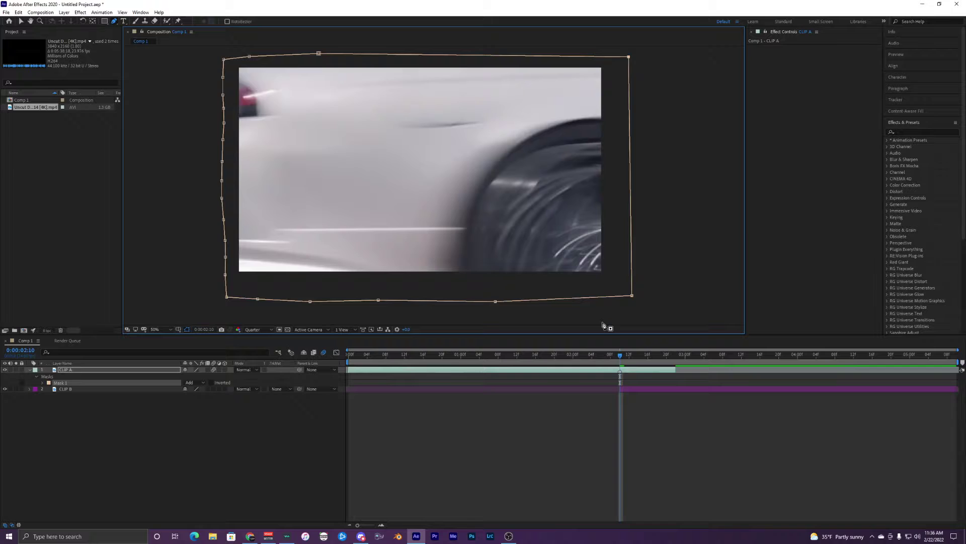
# Step: Reveal the properties of CLIP A's mask and start keyframing its Mask Path at 0:00:02:10
pyautogui.scroll(2, 636, 382)
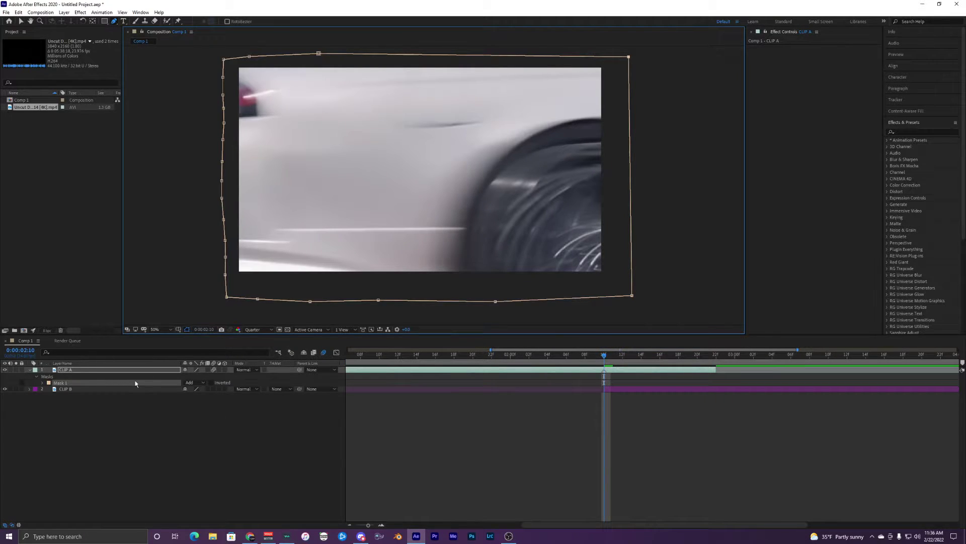
pyautogui.click(73, 381)
pyautogui.click(42, 383)
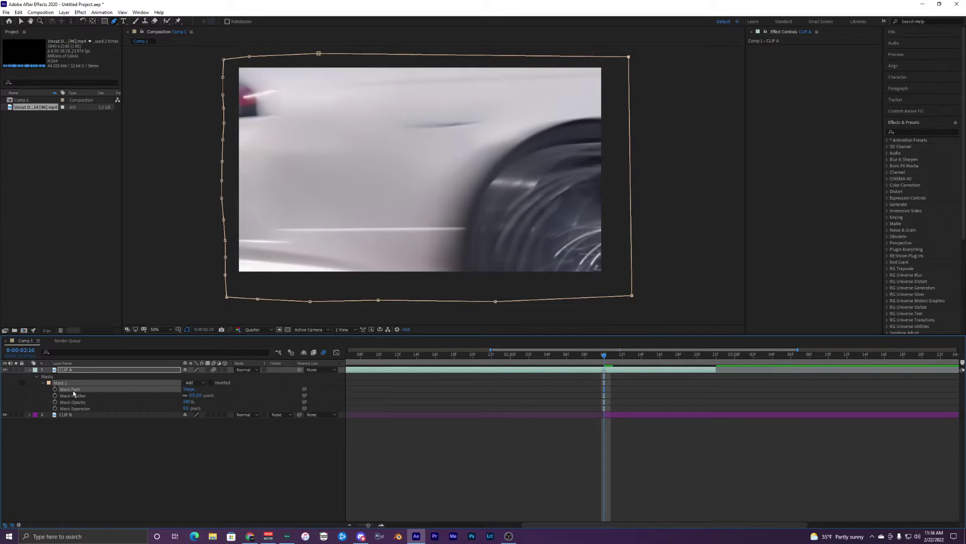
pyautogui.click(55, 389)
# Step: At 0:00:02:11, reshape the mask's left edge point by point so it follows the rear outline of the car
pyautogui.moveTo(604, 356); pyautogui.dragTo(613, 356)
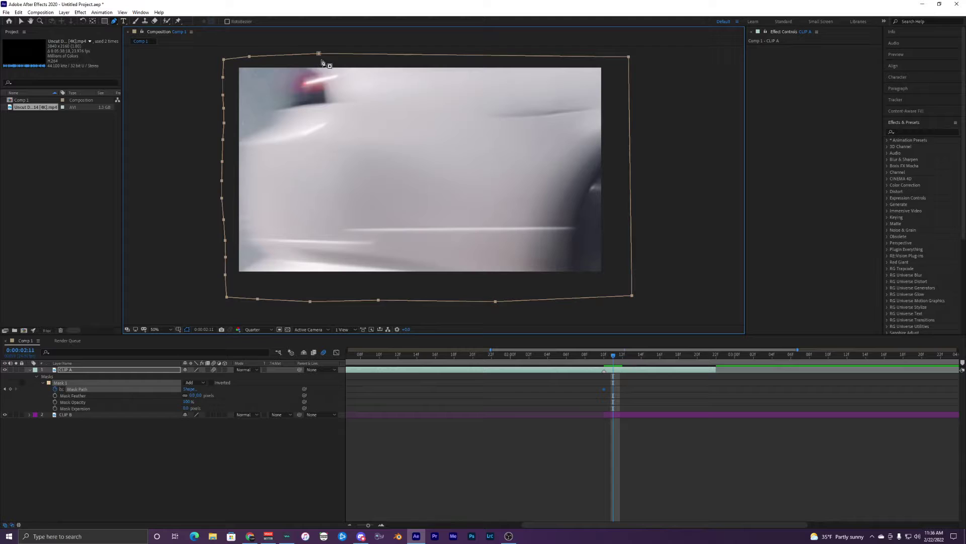
pyautogui.click(22, 23)
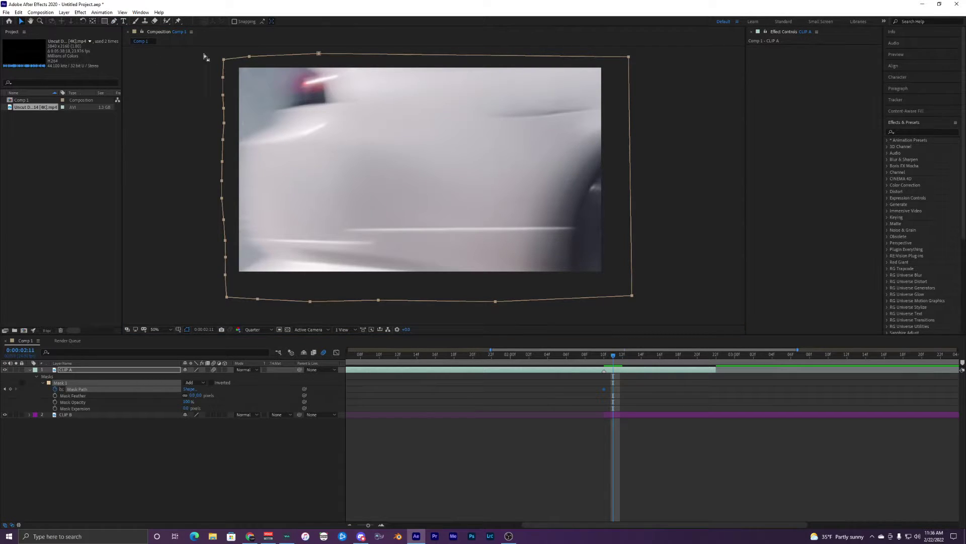
pyautogui.doubleClick(318, 54)
pyautogui.press('Escape')
pyautogui.moveTo(249, 57); pyautogui.dragTo(298, 66)
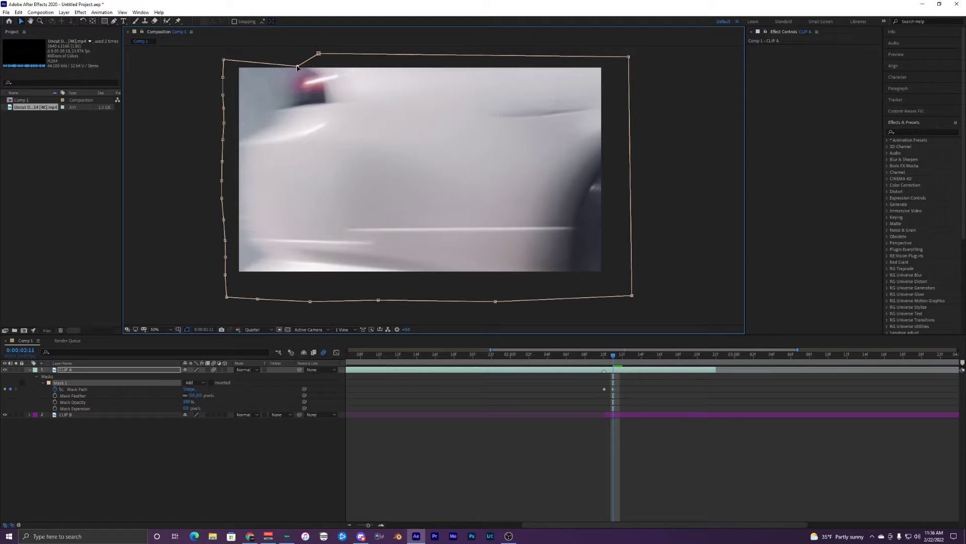
pyautogui.moveTo(224, 60); pyautogui.dragTo(289, 83)
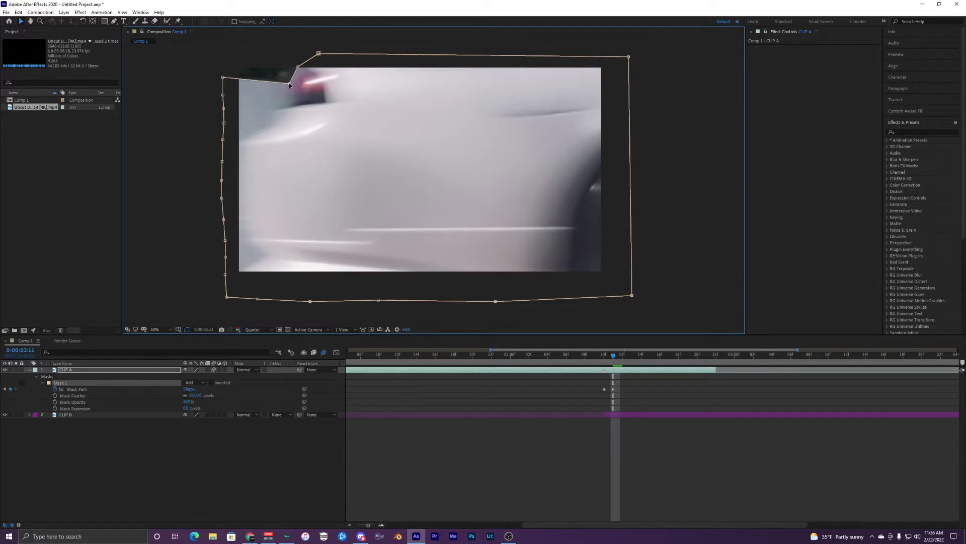
pyautogui.moveTo(223, 77); pyautogui.dragTo(235, 296)
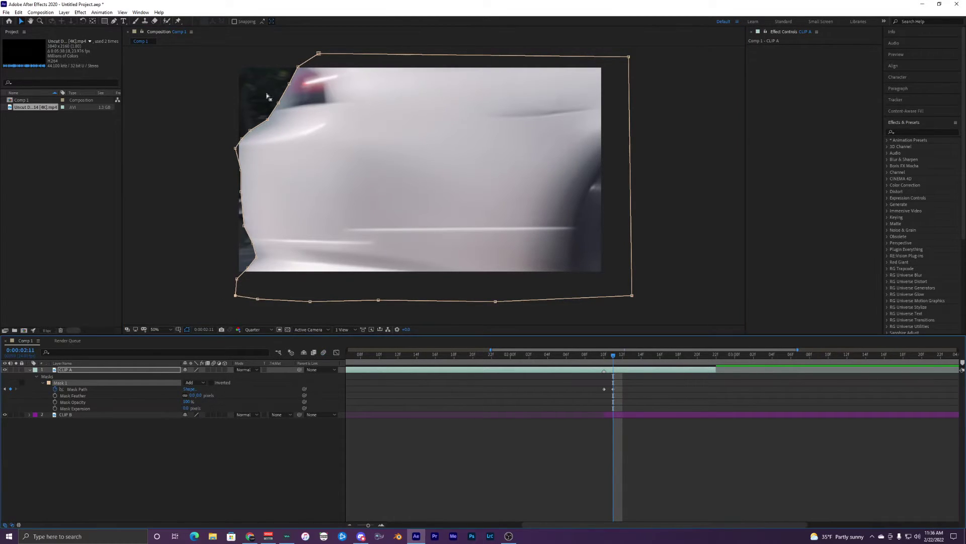
pyautogui.moveTo(235, 148); pyautogui.dragTo(238, 150)
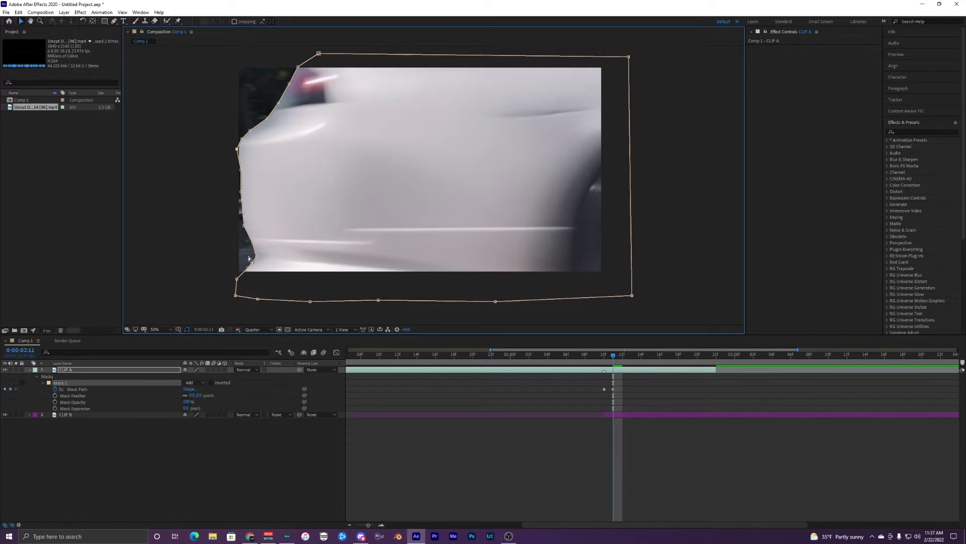
# Step: Step back and forth through the frames around 0:00:02:11 to check the mask edge against the car's rear
pyautogui.press('pageup')
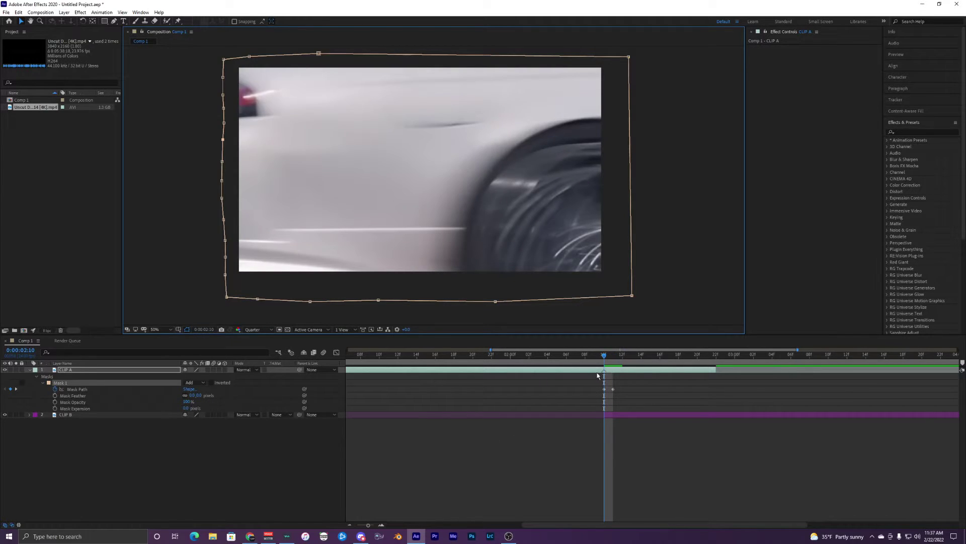
pyautogui.press('pagedown')
pyautogui.press('pageup')
pyautogui.press('pagedown')
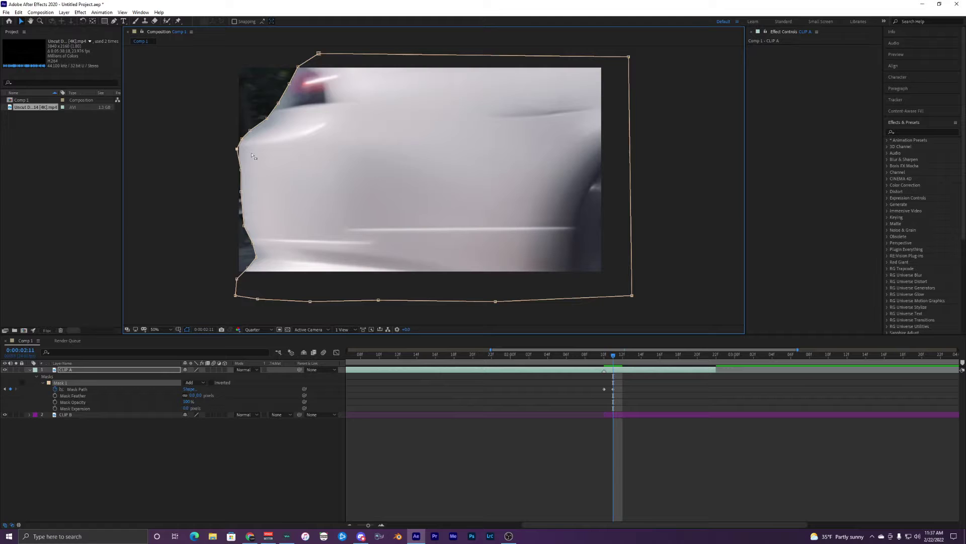
pyautogui.press('pageup')
pyautogui.press('pagedown')
# Step: At 0:00:02:12, move the entire mask path to the right so its left edge lines up with the car's rear
pyautogui.press('pagedown')
pyautogui.press('pageup')
pyautogui.press('pagedown')
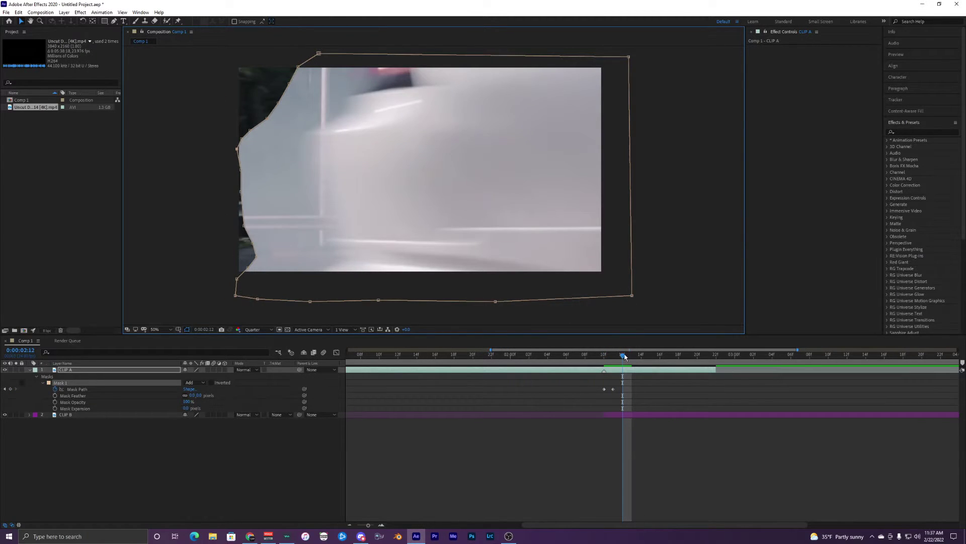
pyautogui.scroll(-1, 472, 213)
pyautogui.scroll(1, 472, 213)
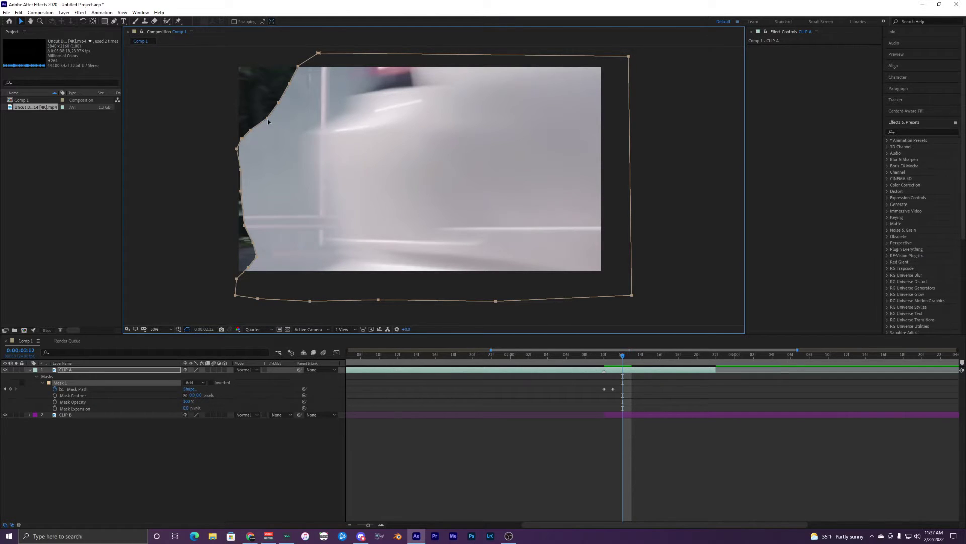
pyautogui.moveTo(265, 120)
pyautogui.mouseDown()
pyautogui.moveTo(296, 105)
pyautogui.moveTo(352, 101)
pyautogui.moveTo(260, 109)
pyautogui.mouseUp()
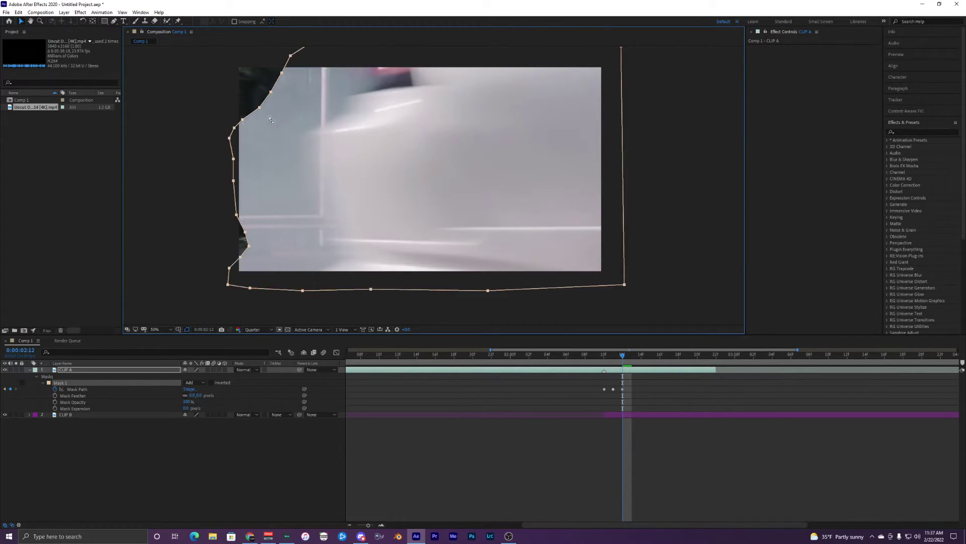
pyautogui.scroll(-2, 270, 118)
pyautogui.press('.')
pyautogui.click(330, 108)
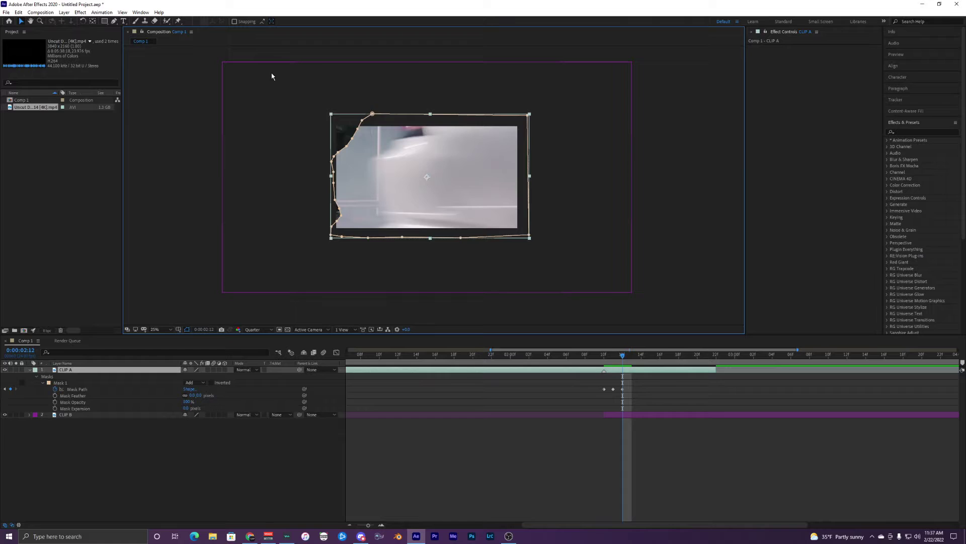
pyautogui.click(397, 369)
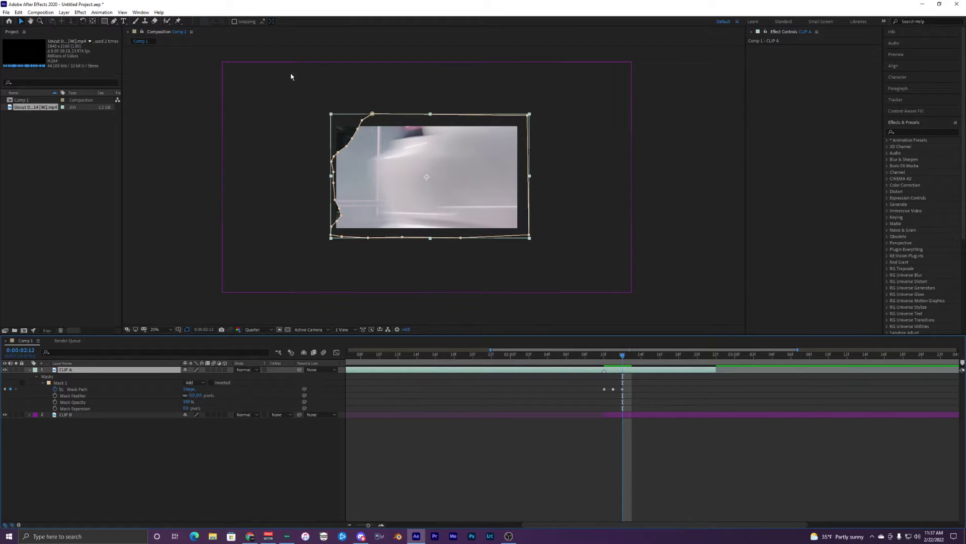
pyautogui.click(358, 132)
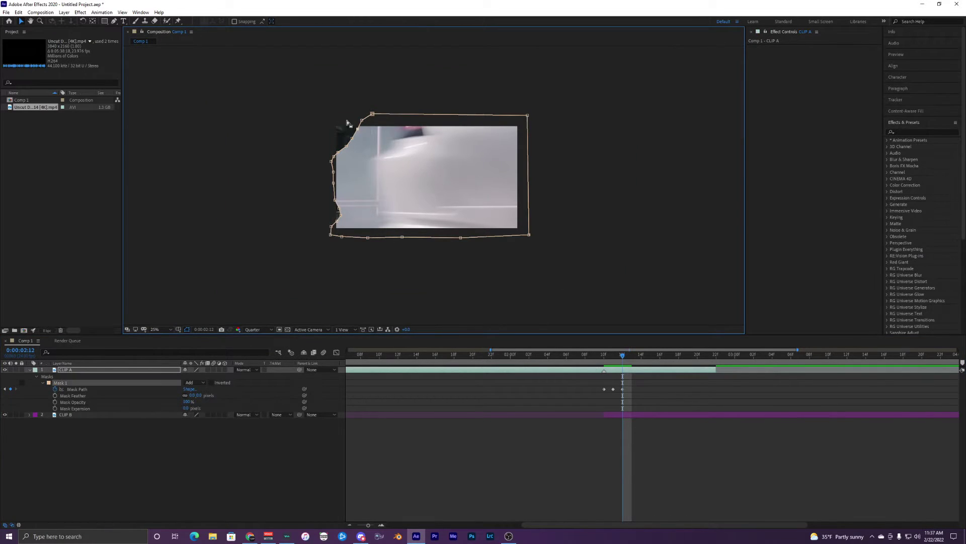
pyautogui.moveTo(276, 78); pyautogui.dragTo(633, 289)
pyautogui.moveTo(526, 238); pyautogui.dragTo(567, 238)
pyautogui.press('.')
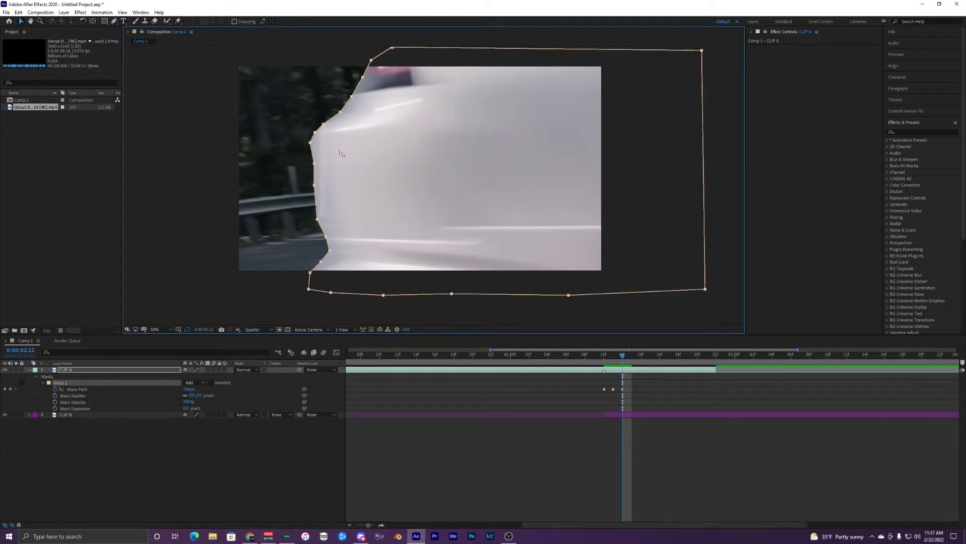
# Step: At 0:00:02:13, shift the entire mask path further right along with the car and compare it with the previous frame
pyautogui.moveTo(621, 355)
pyautogui.mouseDown()
pyautogui.moveTo(604, 356)
pyautogui.moveTo(629, 358)
pyautogui.mouseUp()
pyautogui.press(',')
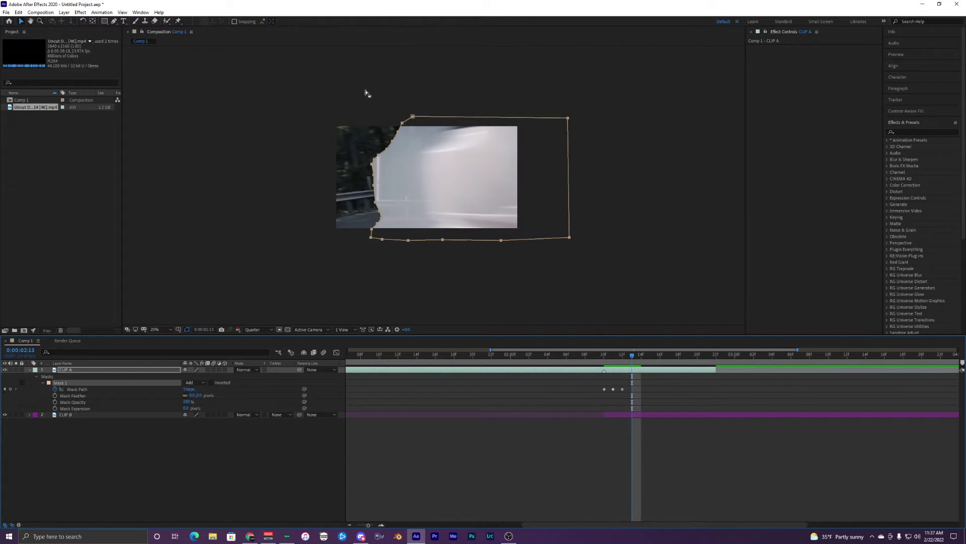
pyautogui.moveTo(413, 117); pyautogui.dragTo(458, 117)
pyautogui.press('pageup')
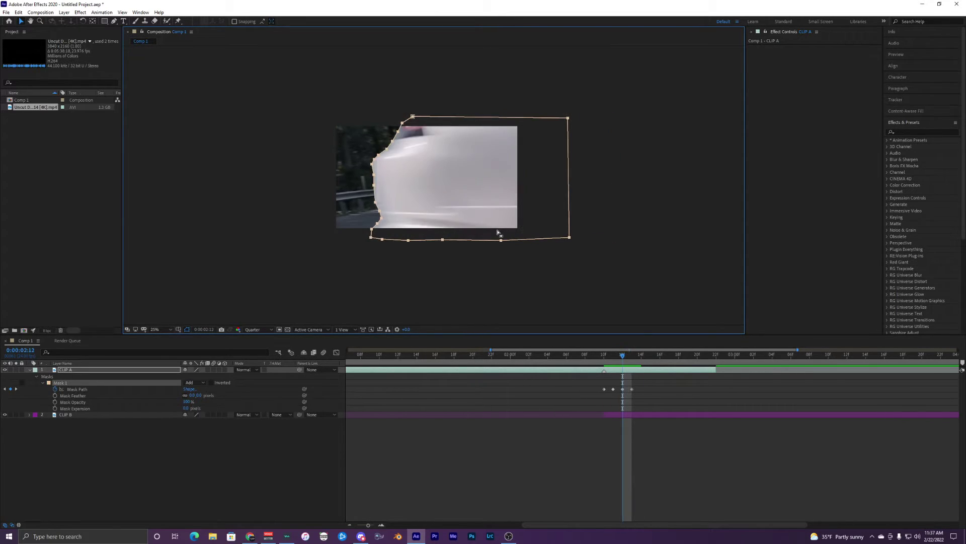
pyautogui.press('pagedown')
pyautogui.press('pagedown')
# Step: At 0:00:02:14, move the entire mask path right and slightly up to keep its left edge on the car's rear
pyautogui.press('.')
pyautogui.press(',')
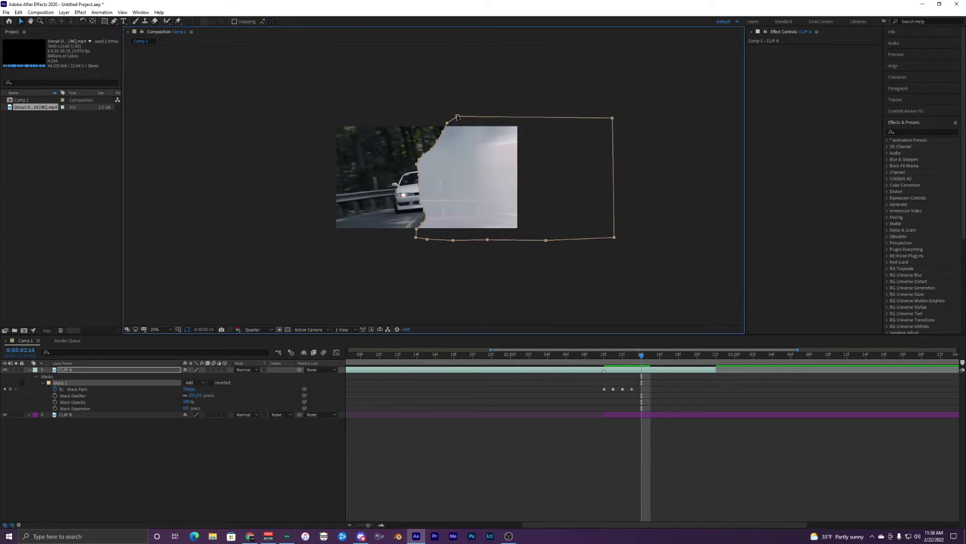
pyautogui.moveTo(458, 117); pyautogui.dragTo(517, 112)
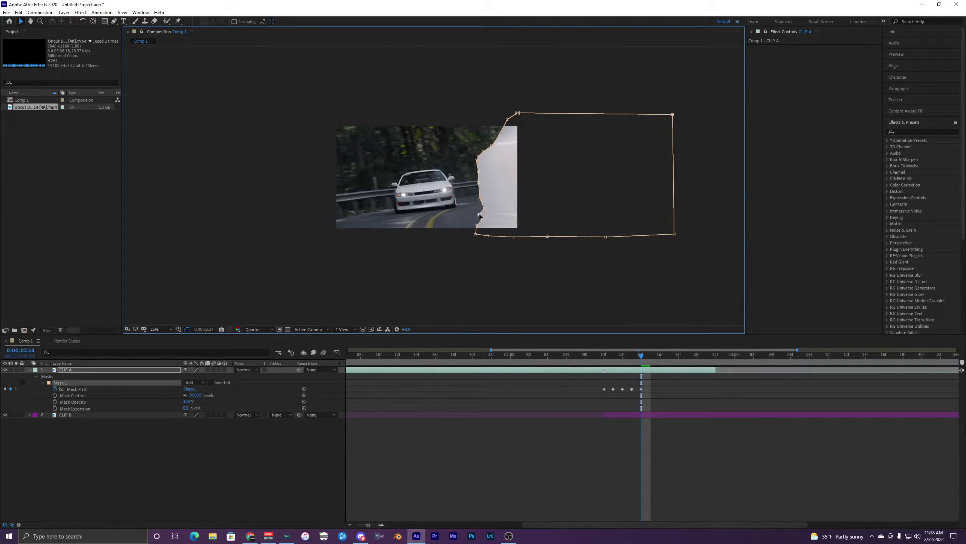
# Step: Nudge the lower-left mask point right at 0:00:02:14, and at 0:00:02:15 move the entire mask path right, out of the frame
pyautogui.moveTo(477, 230); pyautogui.dragTo(479, 231)
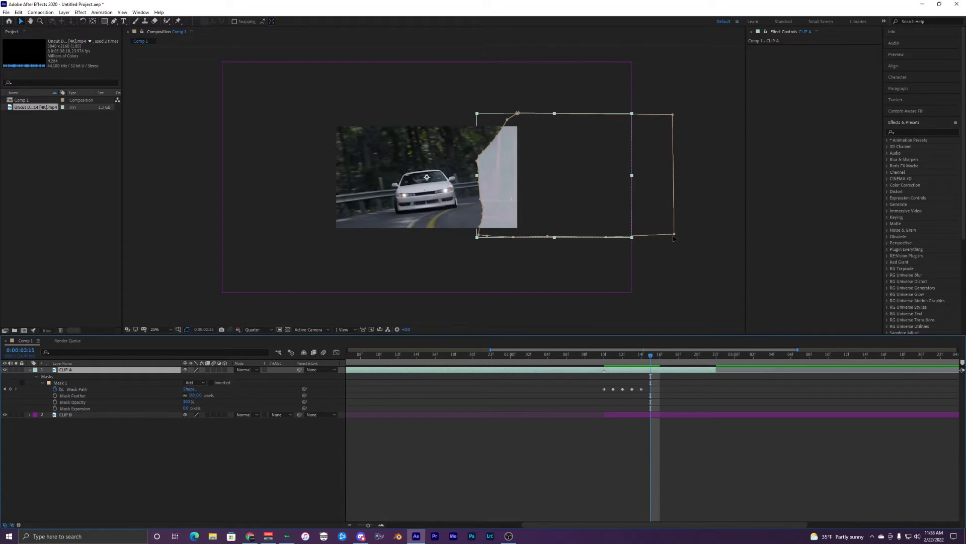
pyautogui.click(674, 238)
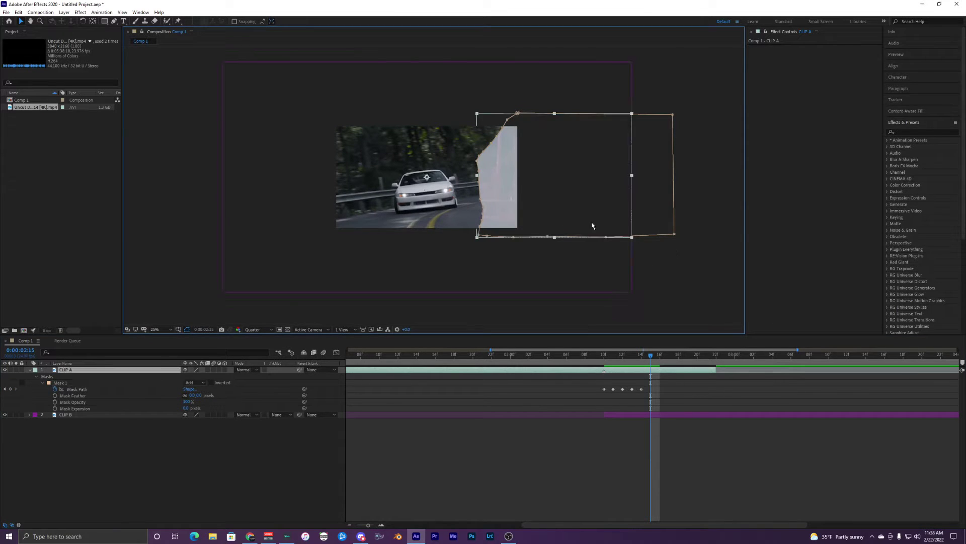
pyautogui.click(631, 371)
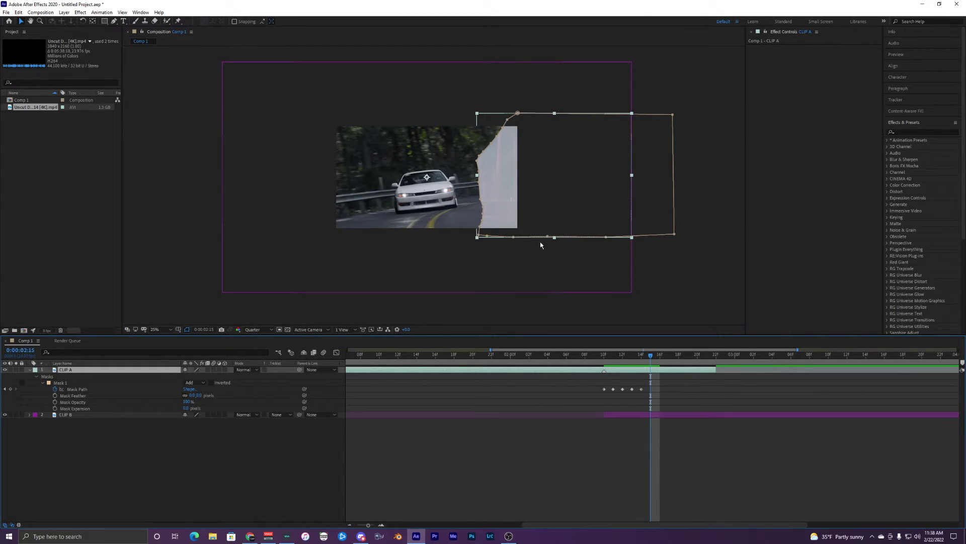
pyautogui.moveTo(433, 84); pyautogui.dragTo(720, 289)
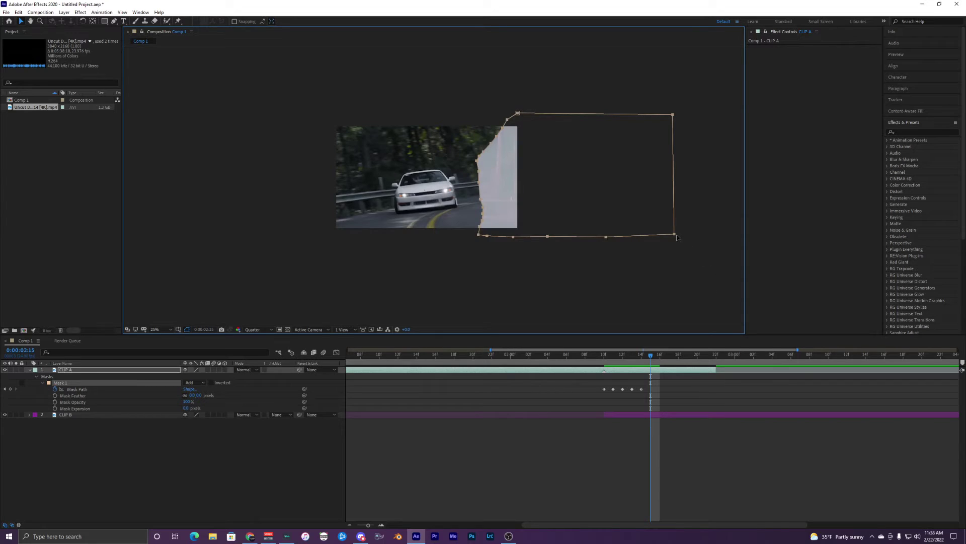
pyautogui.moveTo(677, 237); pyautogui.dragTo(729, 240)
pyautogui.press('pageup')
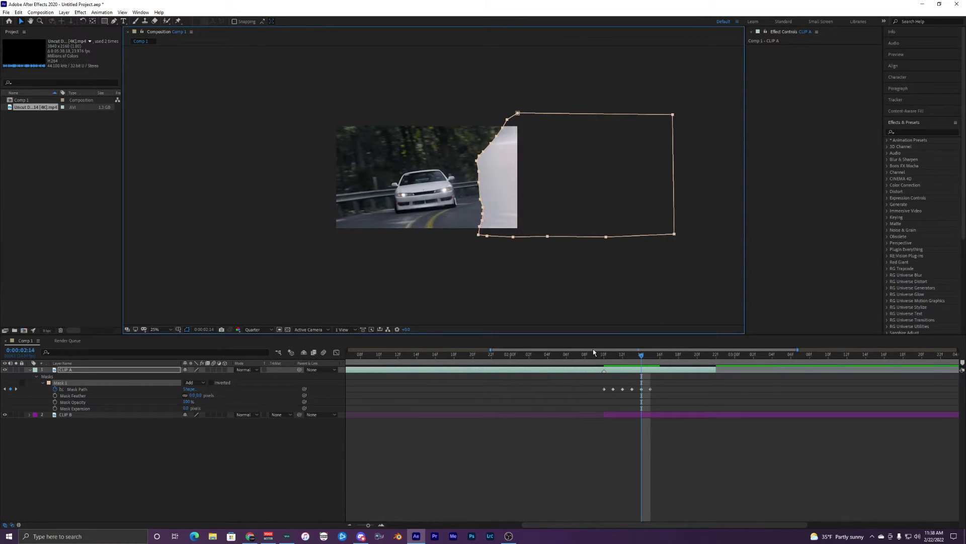
pyautogui.press('pagedown')
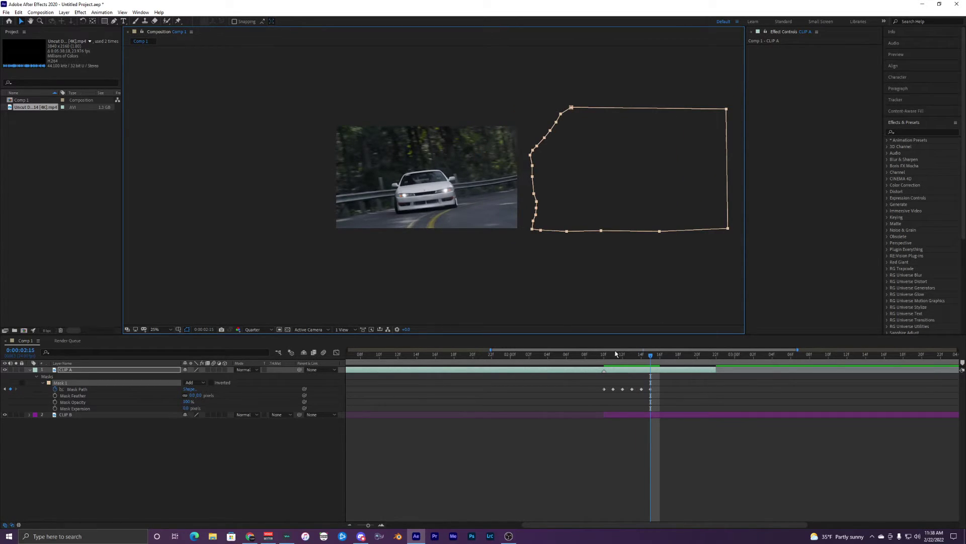
# Step: Step back and forth through the frames before 0:00:02:15 to check the mask edge against the car's rear
pyautogui.scroll(2, 428, 187)
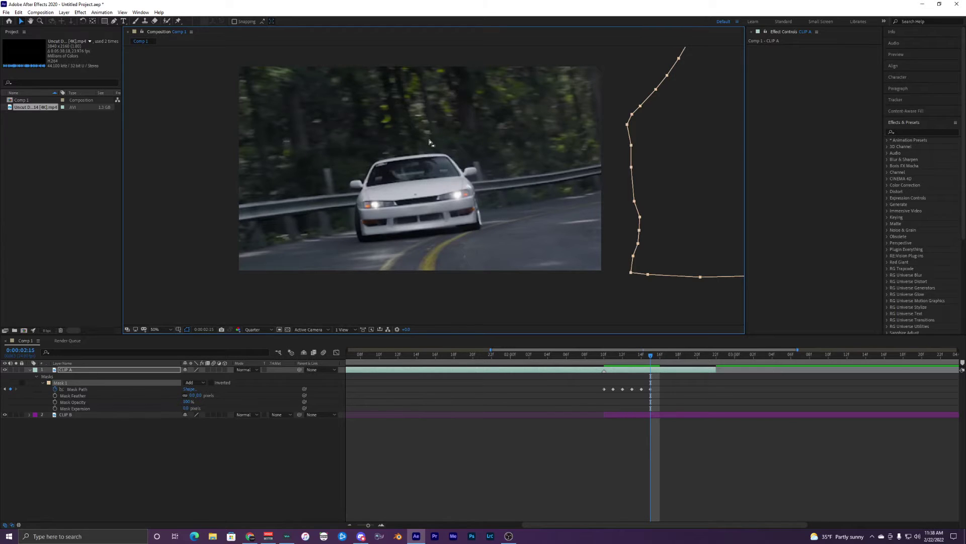
pyautogui.press('pageup')
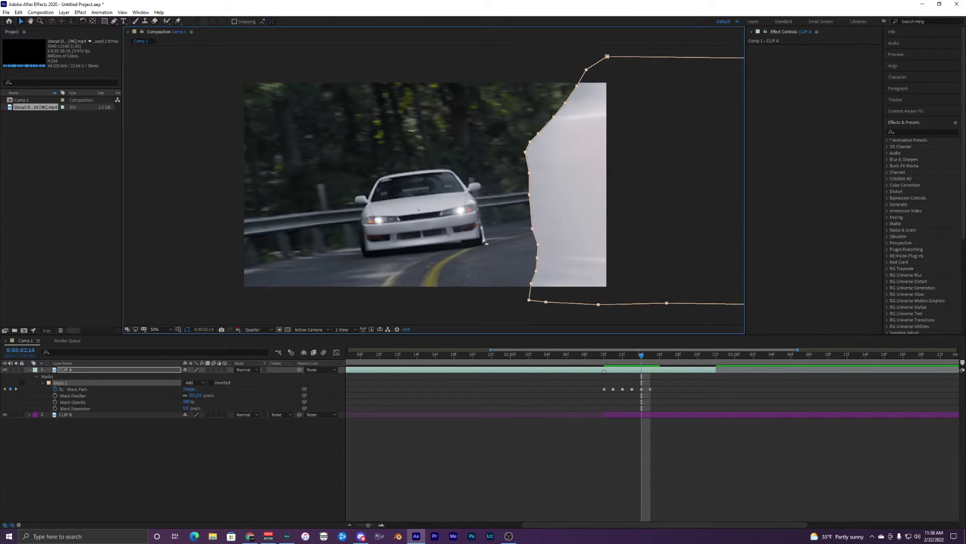
pyautogui.press('pageup')
pyautogui.press('pageup')
pyautogui.press('pageup')
pyautogui.press('pageup')
pyautogui.press('pagedown')
pyautogui.press('pagedown')
pyautogui.press('pagedown')
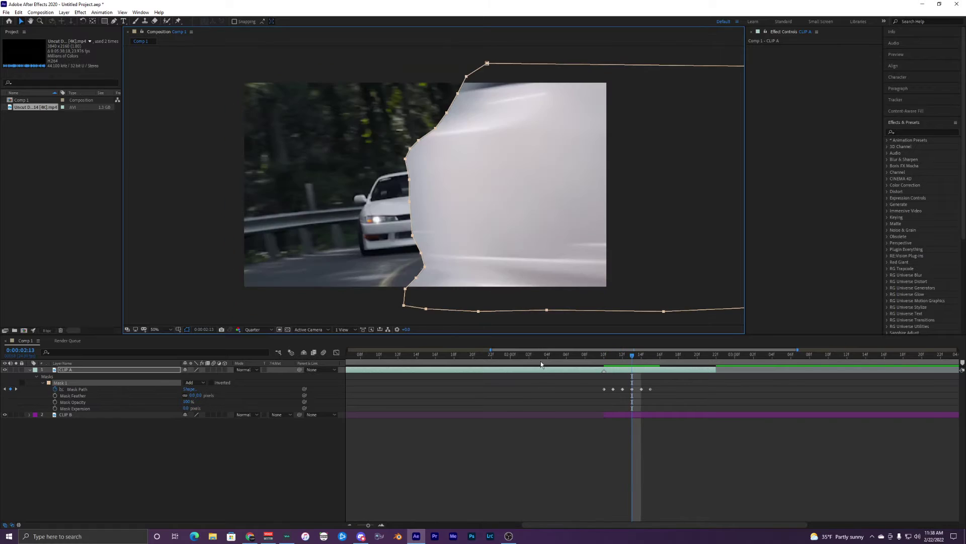
# Step: Preview the transition from 0:00:02:03 and return to 0:00:02:13 to view the mask edge with the path outline deselected
pyautogui.click(541, 362)
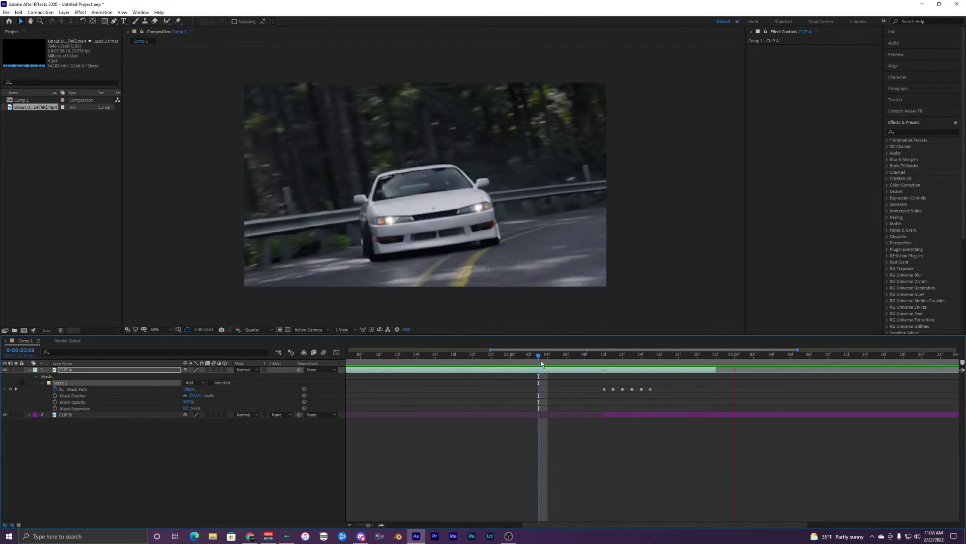
pyautogui.moveTo(541, 362); pyautogui.dragTo(632, 361)
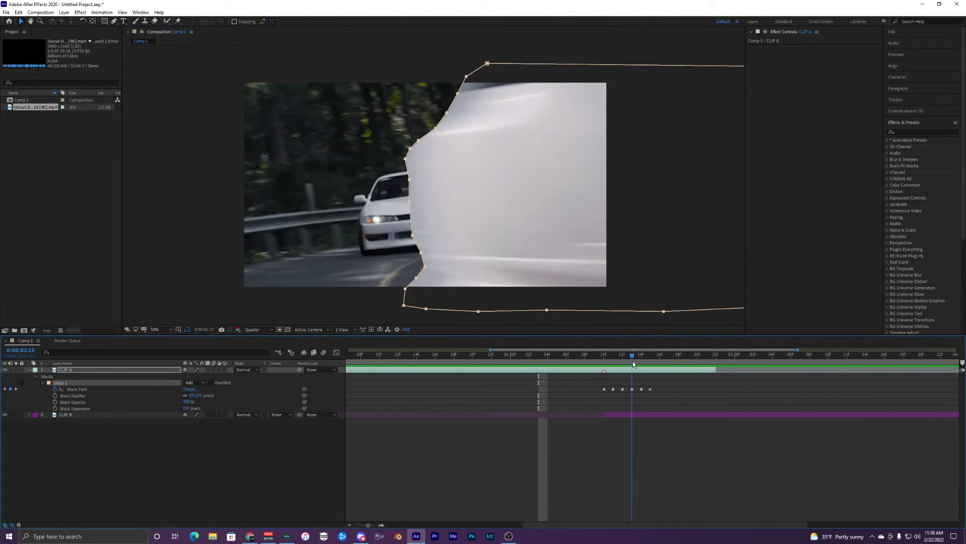
pyautogui.click(636, 377)
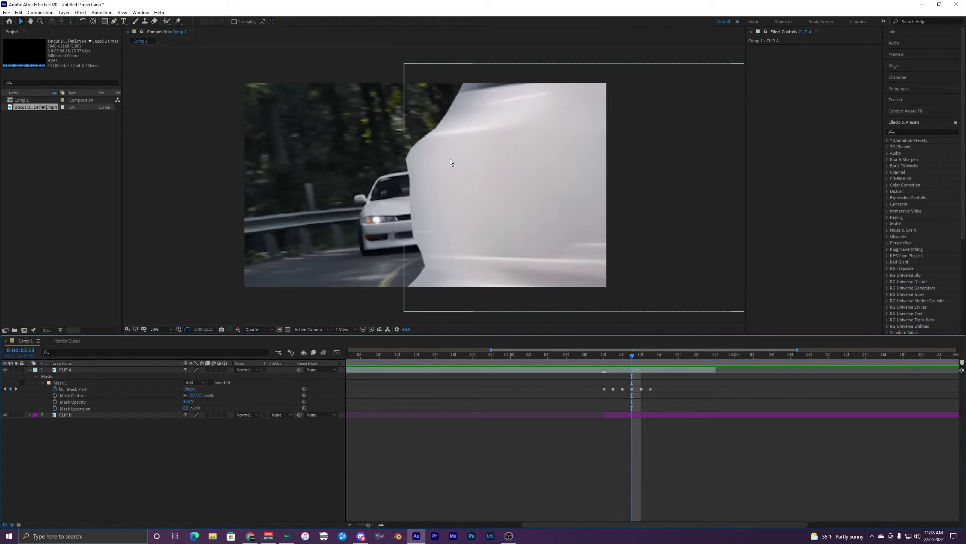
# Step: Set Mask 1's feather to 100 pixels to soften its edge, and turn on motion blur for CLIP A
pyautogui.click(71, 385)
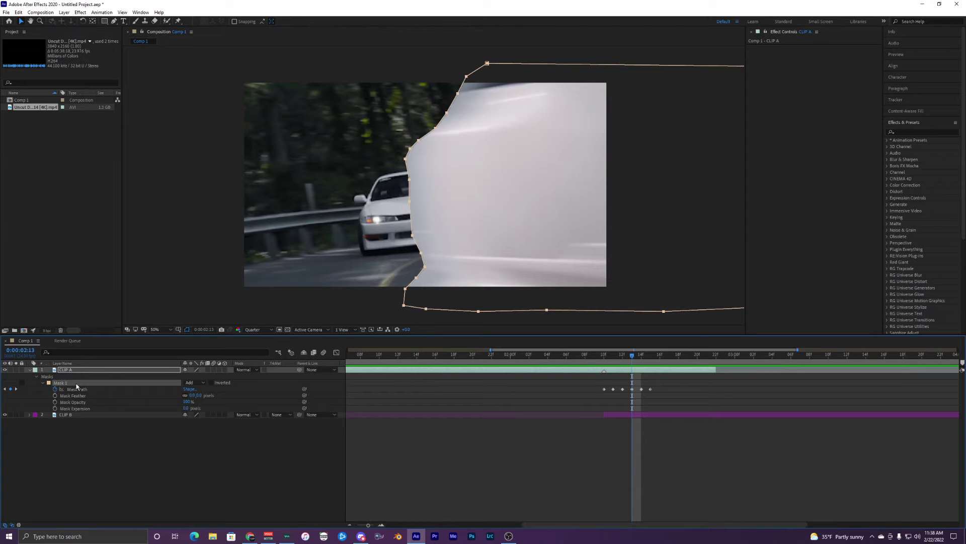
pyautogui.press('f')
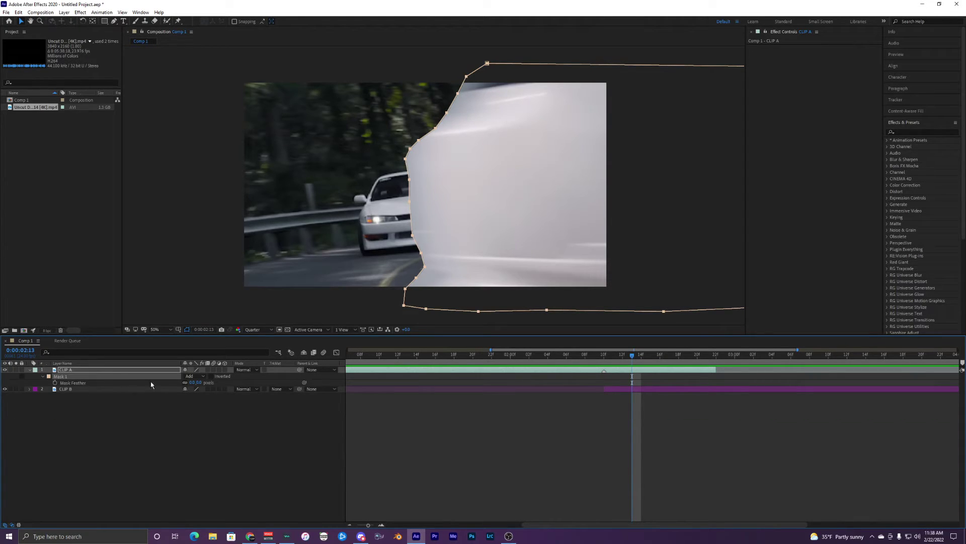
pyautogui.click(116, 384)
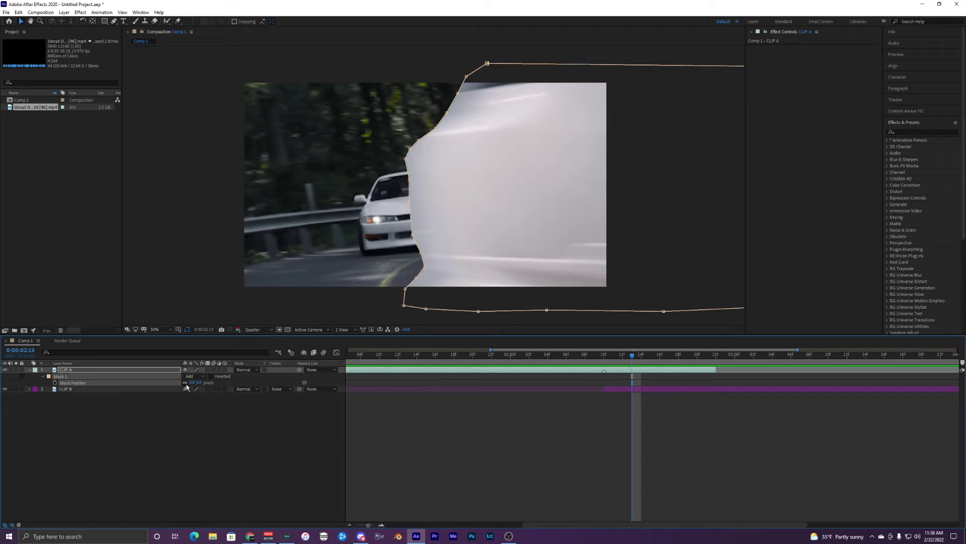
pyautogui.moveTo(192, 385); pyautogui.dragTo(216, 381)
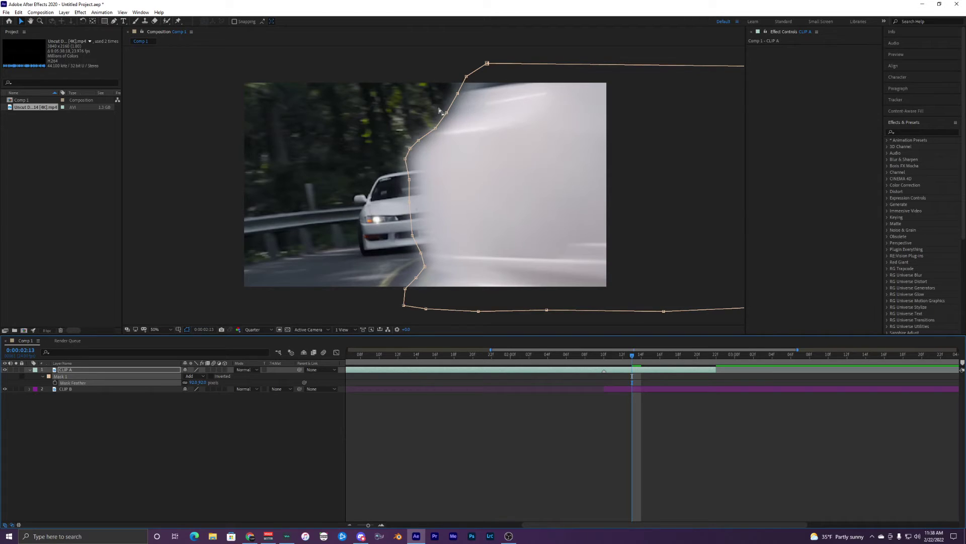
pyautogui.press('.')
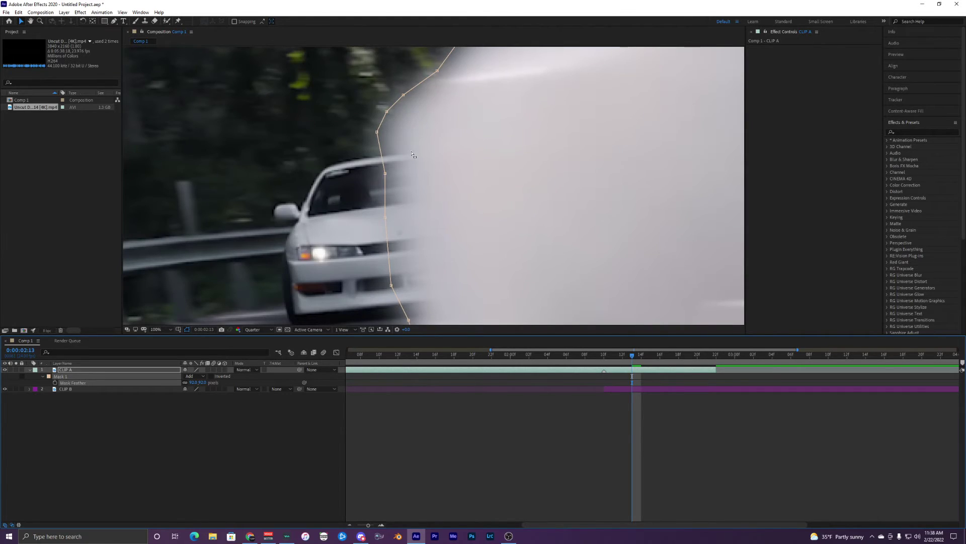
pyautogui.press(',')
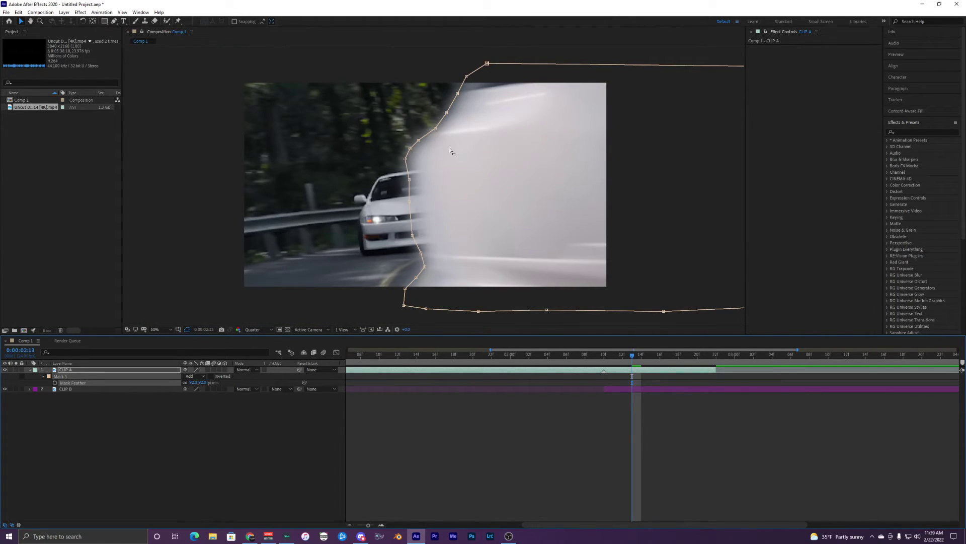
pyautogui.moveTo(546, 356); pyautogui.dragTo(638, 358)
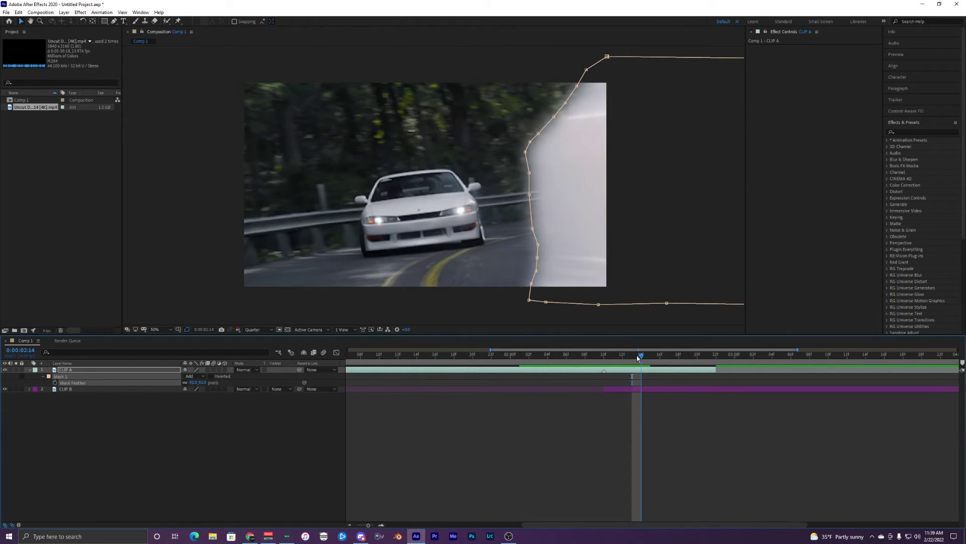
pyautogui.click(195, 382)
pyautogui.write('100')
pyautogui.press('Return')
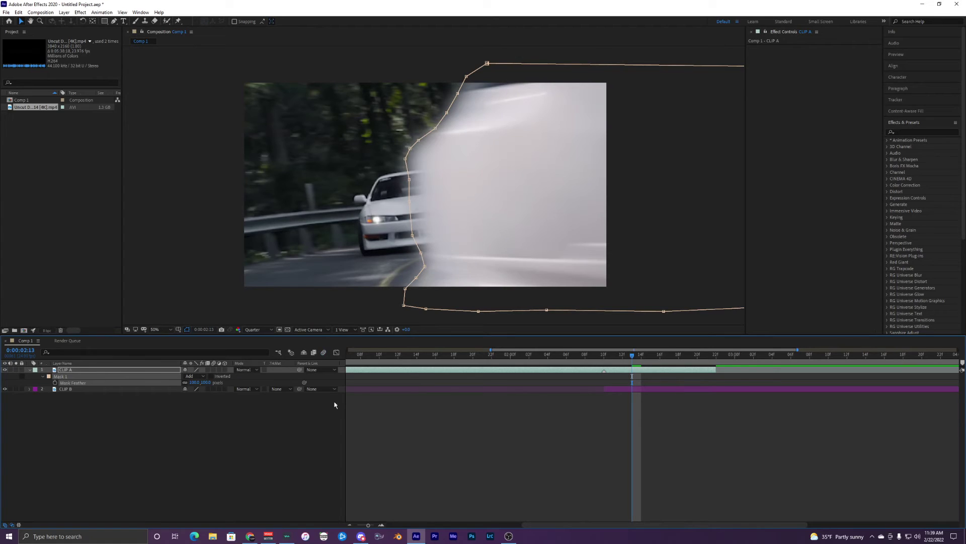
pyautogui.click(211, 375)
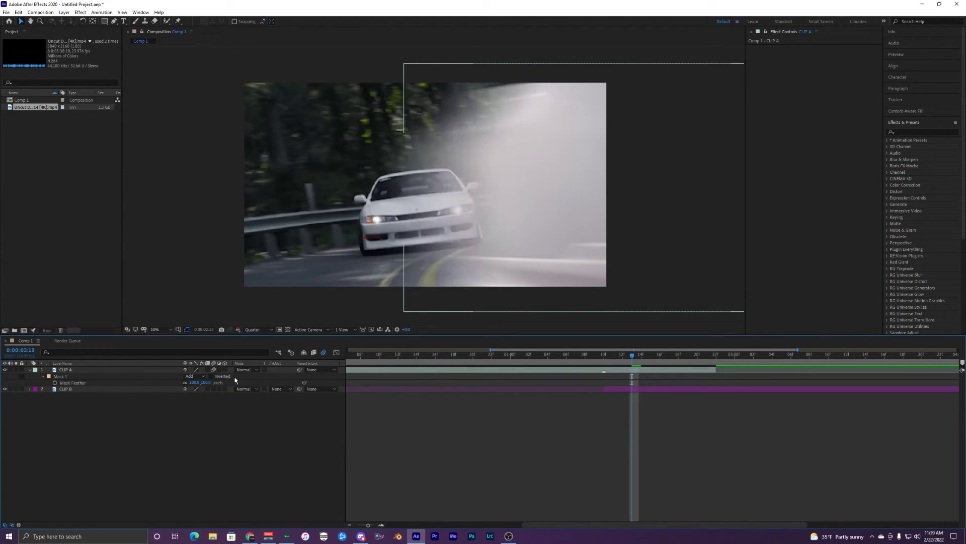
# Step: Play the transition from 0:00:01:09 and again from 0:00:01:05 to review the feathered, motion-blurred reveal
pyautogui.moveTo(591, 358); pyautogui.dragTo(503, 356)
pyautogui.scroll(-2, 552, 397)
pyautogui.scroll(-1, 552, 395)
pyautogui.press('space')
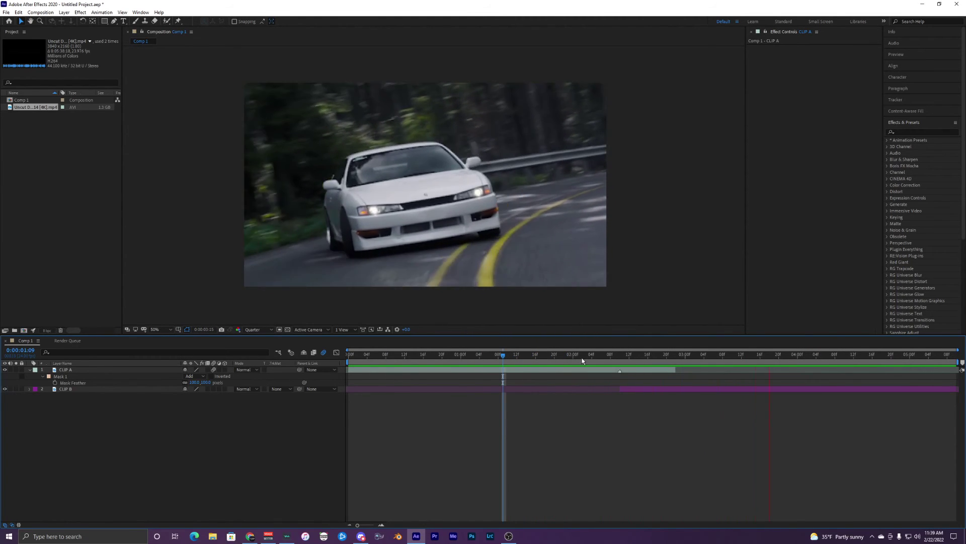
pyautogui.click(664, 356)
pyautogui.moveTo(664, 356); pyautogui.dragTo(485, 346)
pyautogui.press('space')
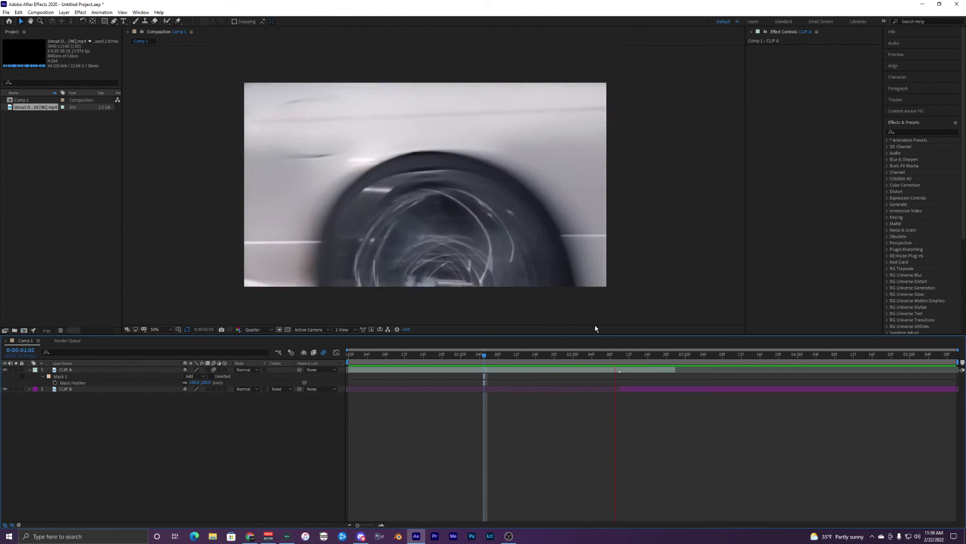
# Step: Inspect CLIP A's feathered mask edge frame by frame from 0:00:02:14 back to 0:00:02:11
pyautogui.moveTo(628, 354)
pyautogui.mouseDown()
pyautogui.moveTo(583, 354)
pyautogui.moveTo(638, 360)
pyautogui.mouseUp()
pyautogui.click(636, 371)
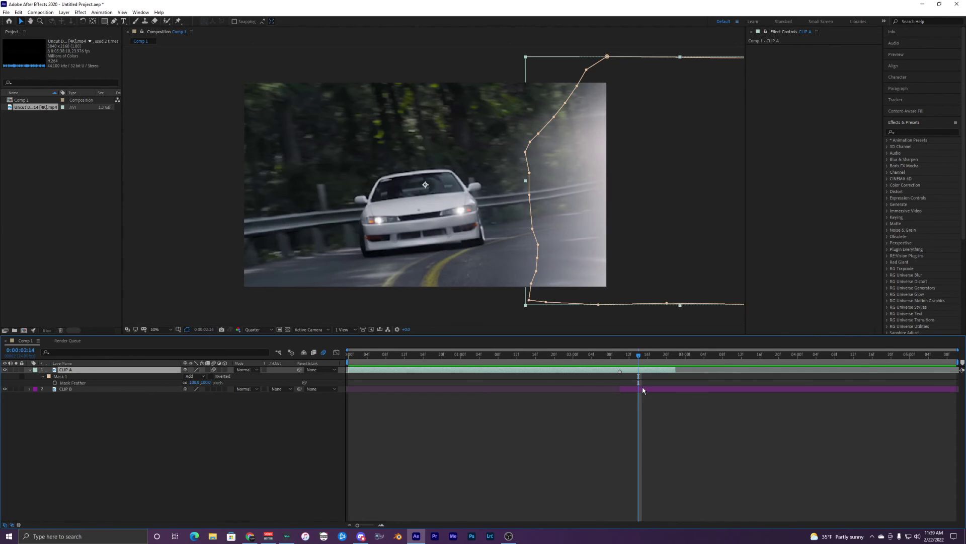
pyautogui.press('pageup')
pyautogui.press('pageup')
pyautogui.press('pageup')
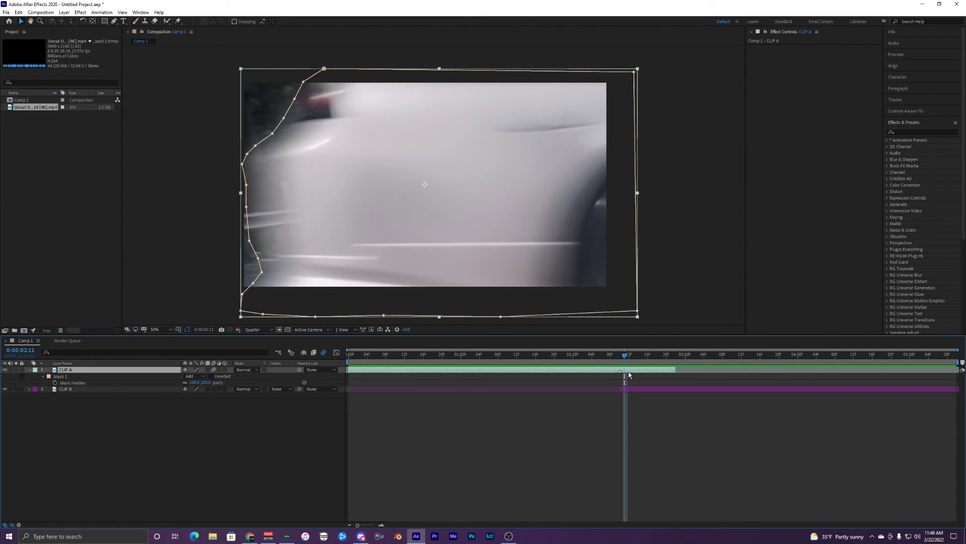